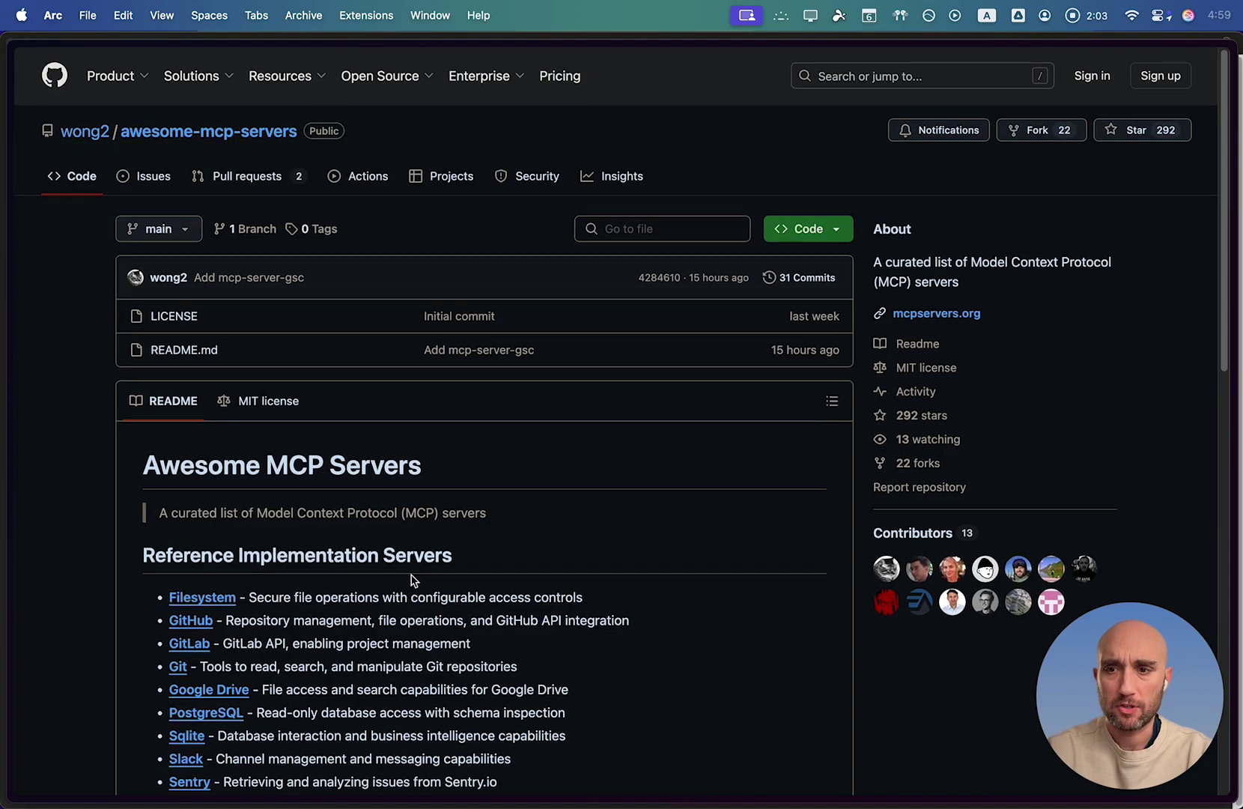
Examine the reference and community server lists in the awesome-mcp-servers README, including the OpenAI, Obsidian, YouTube and MCP Installer entries.
scroll(412, 578, "down", 2)
scroll(412, 578, "down", 4)
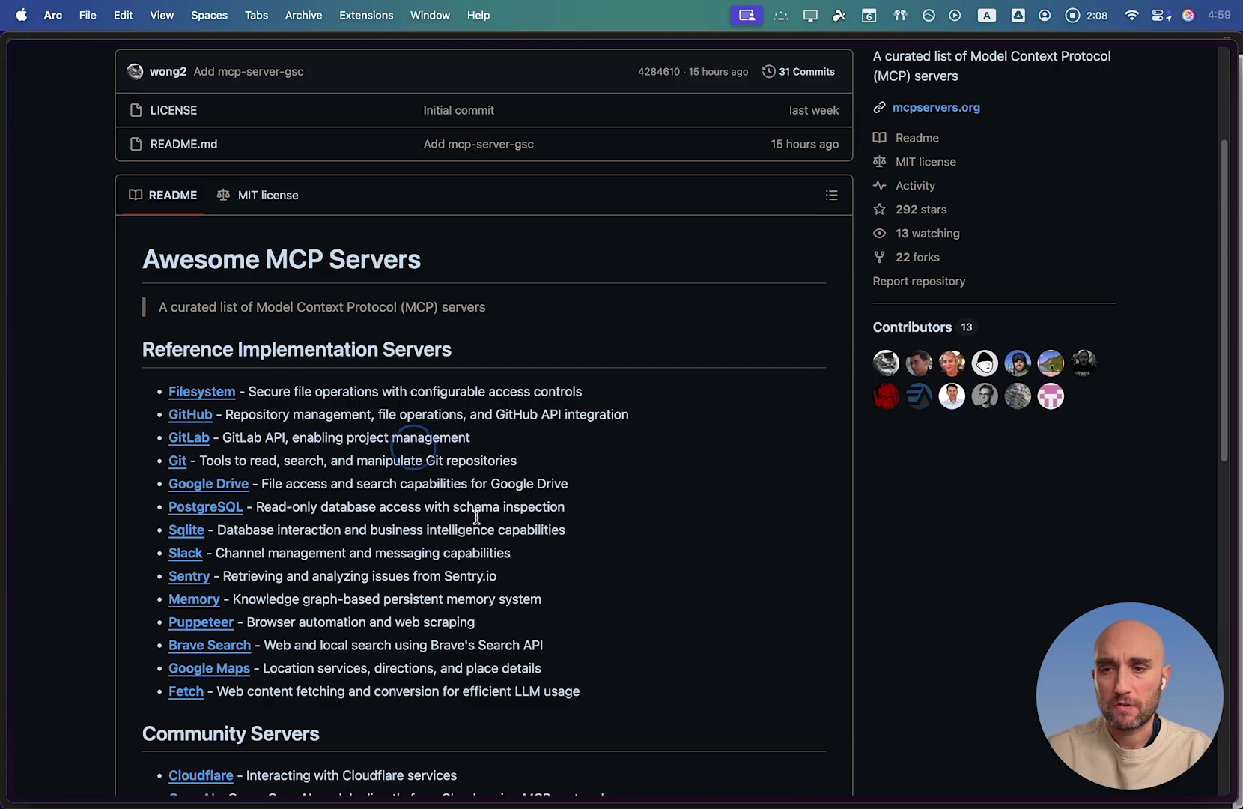
scroll(599, 679, "down", 3)
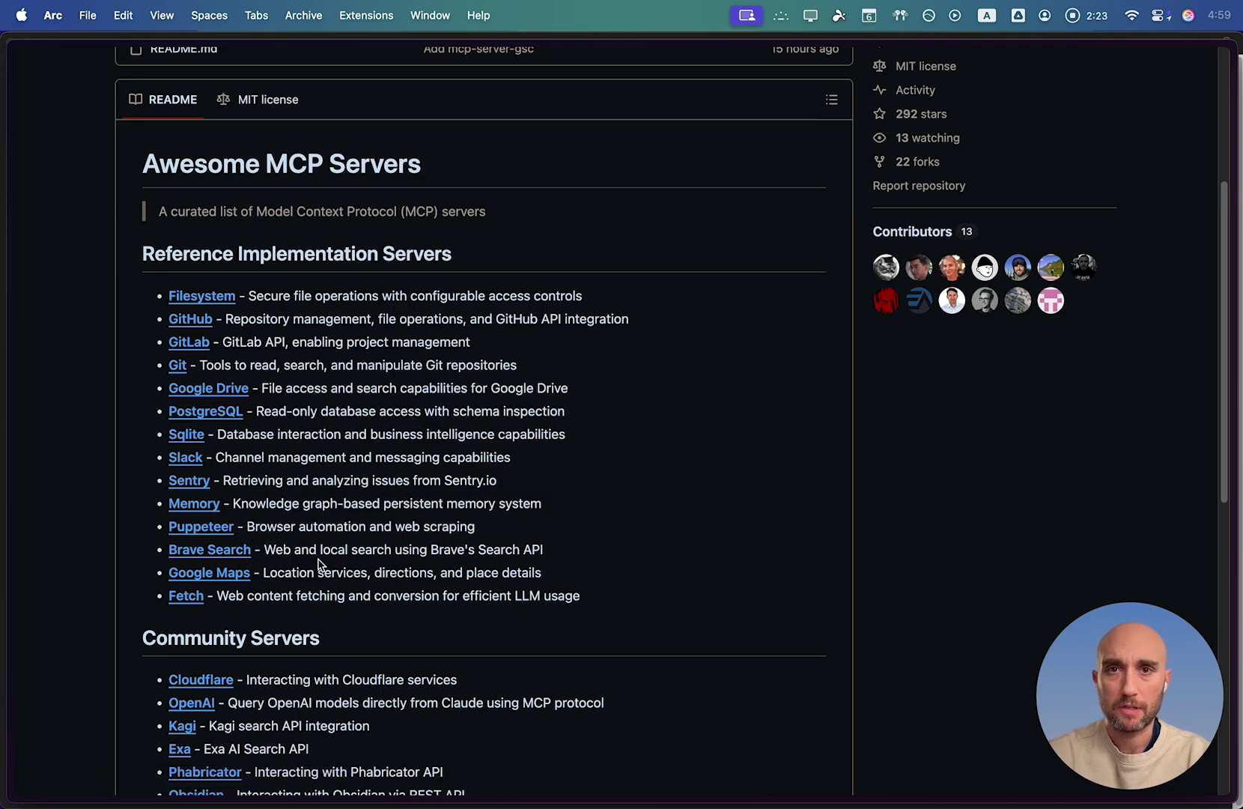
scroll(475, 548, "down", 10)
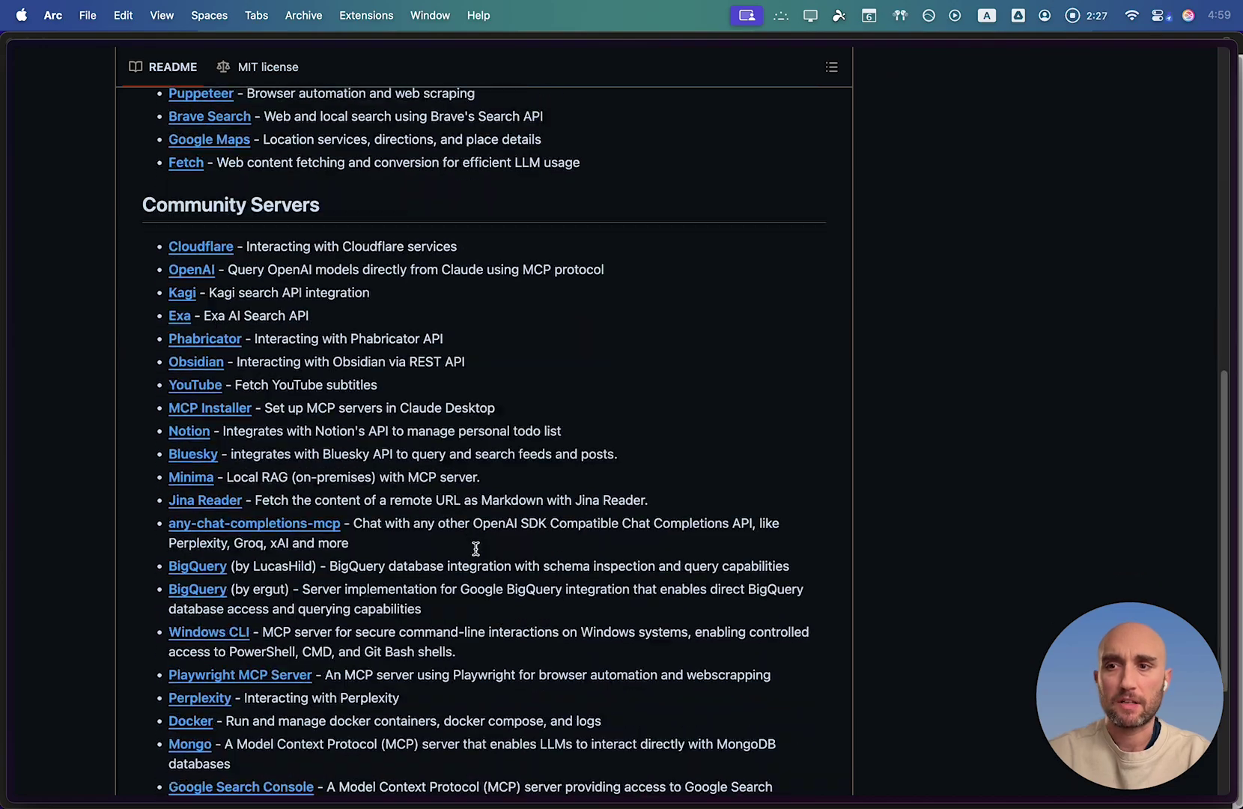
scroll(475, 549, "down", 2)
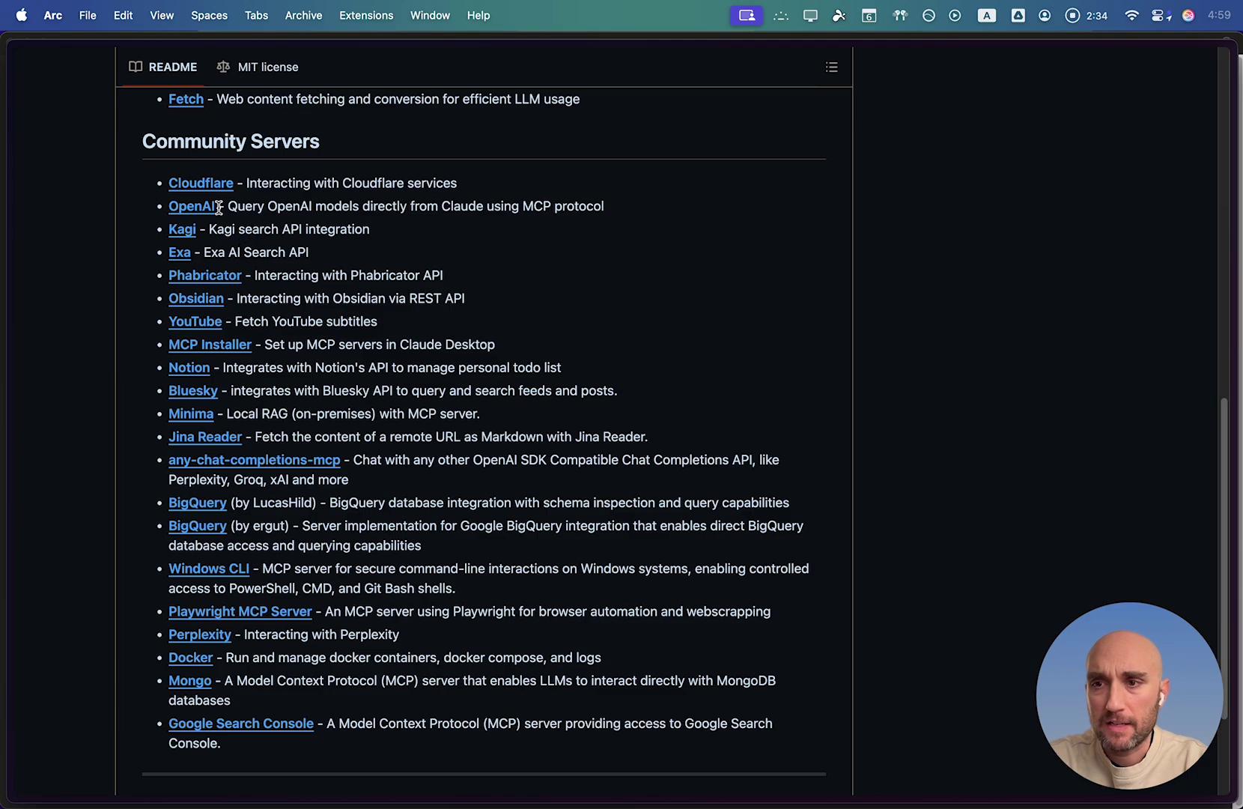
left_click_drag(227, 208, 527, 206)
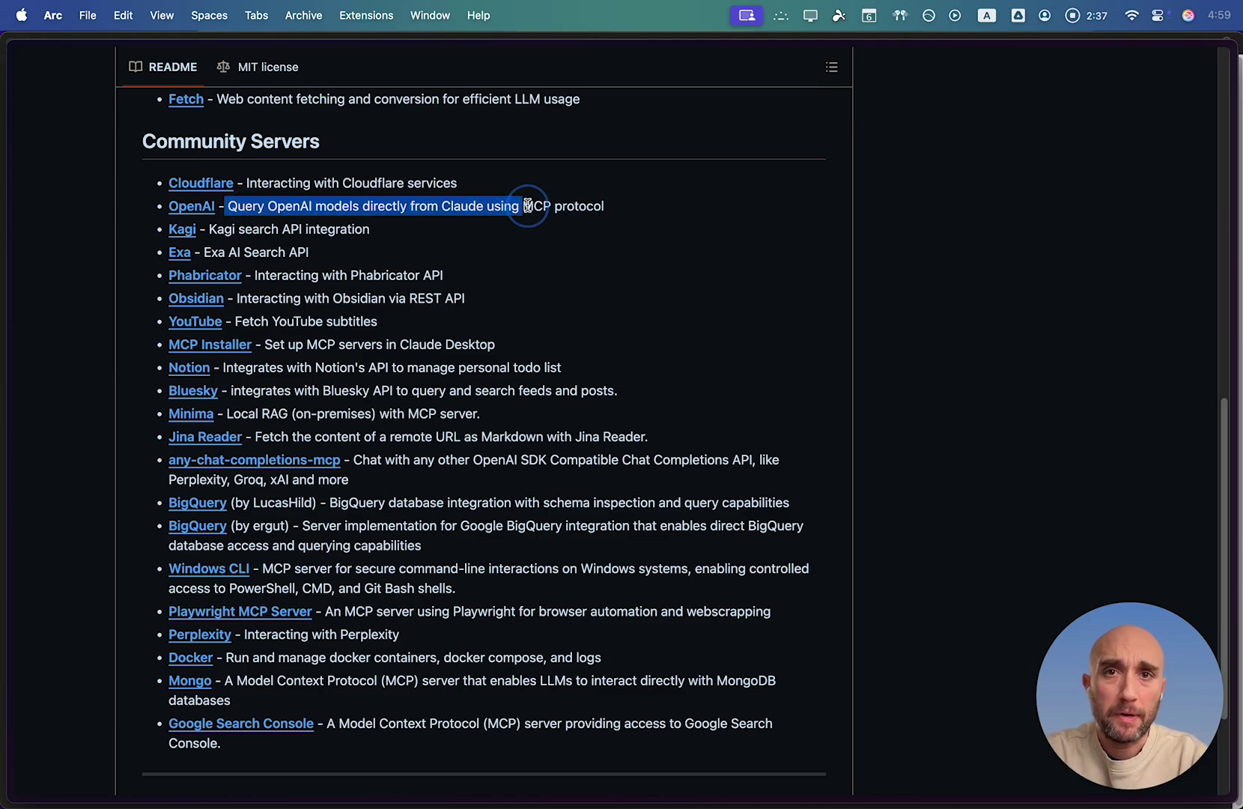
left_click(244, 298)
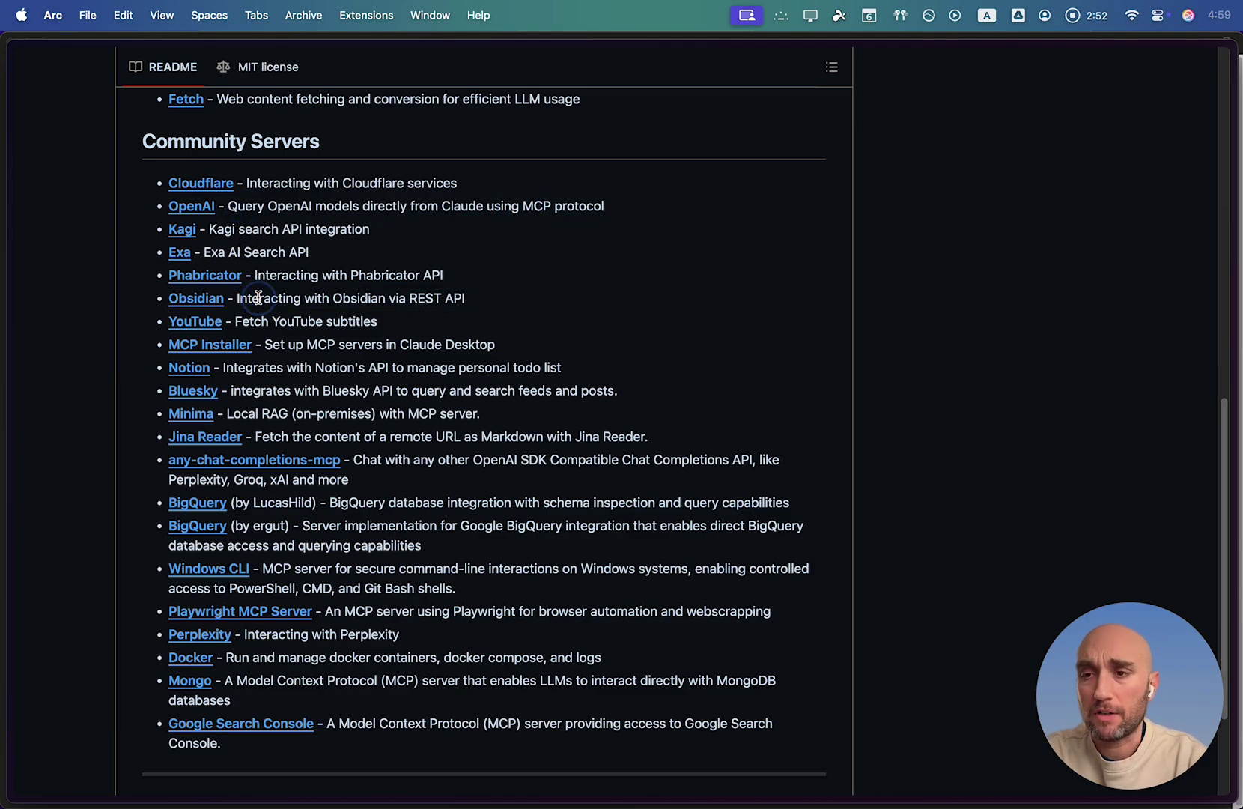
left_click_drag(236, 321, 379, 336)
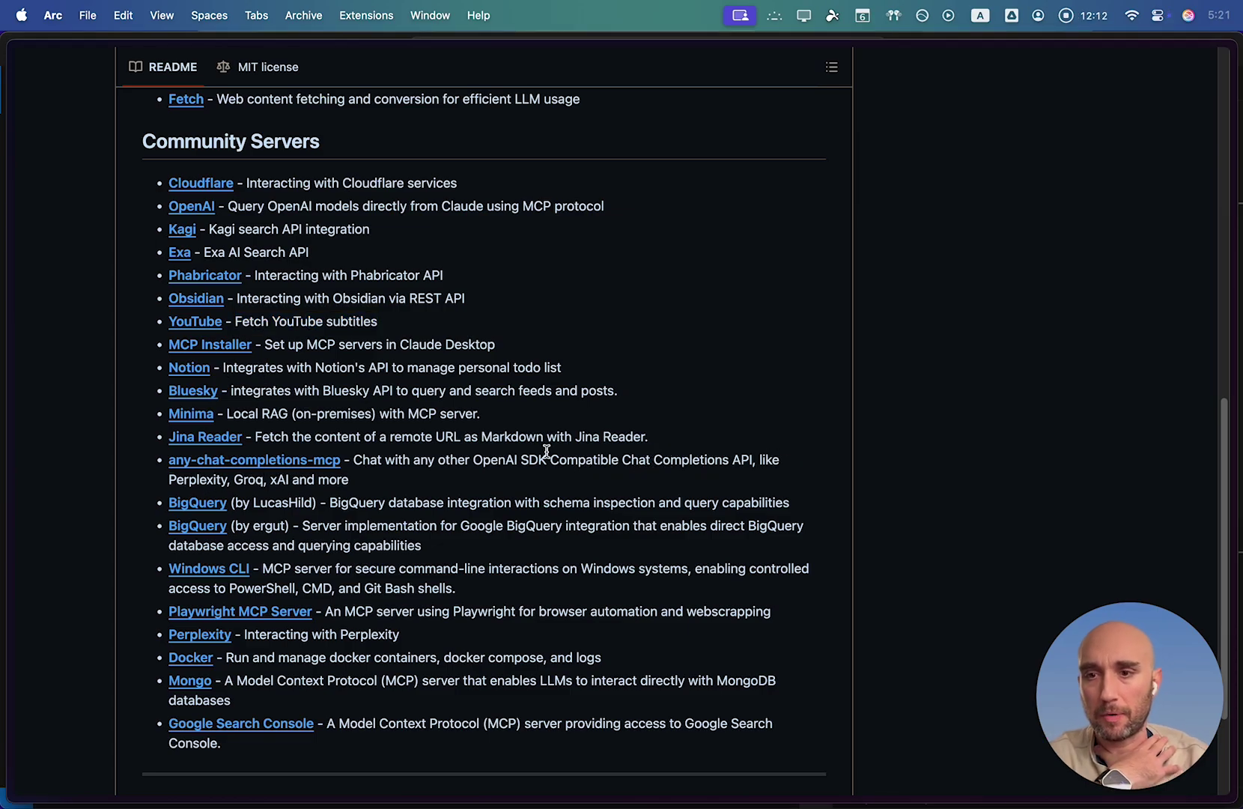
triple_click(393, 611)
double_click(392, 611)
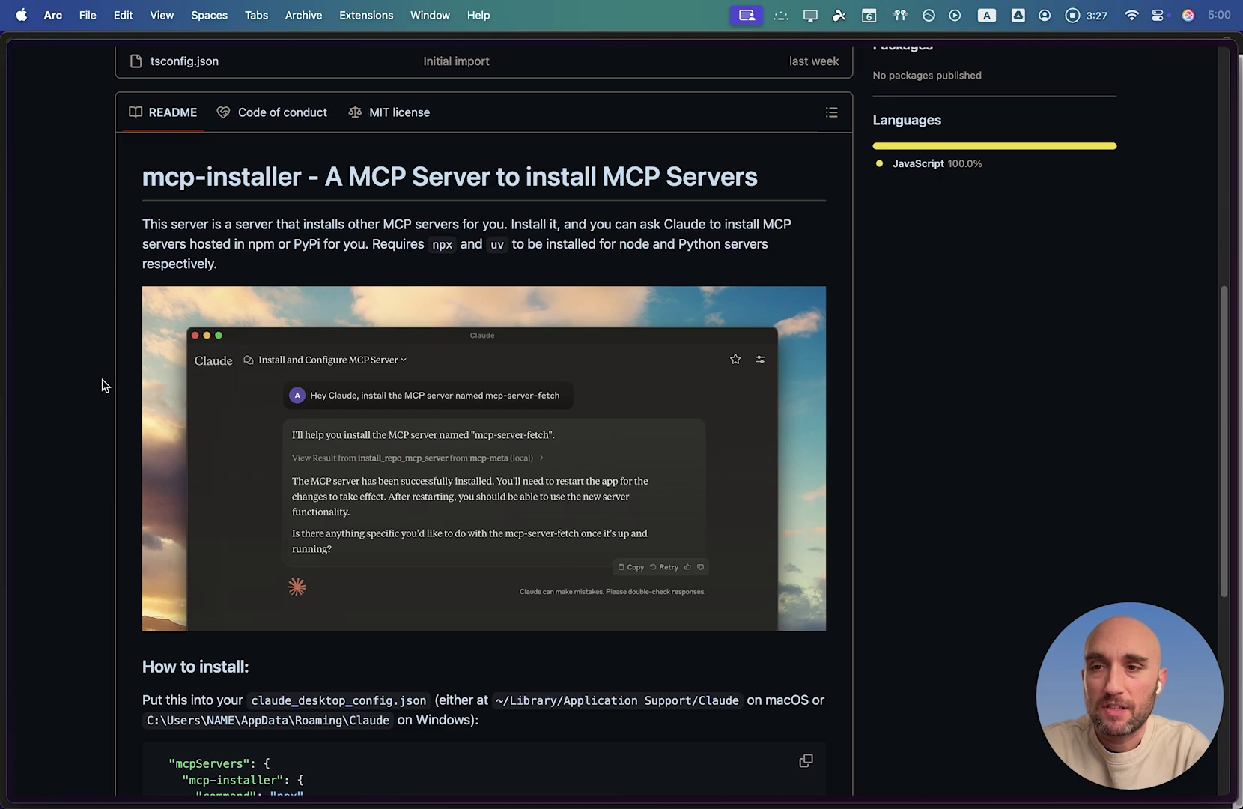
Read the mcp-installer README, covering its description, the claude_desktop_config.json snippet and the example prompts.
scroll(102, 384, "up", 1)
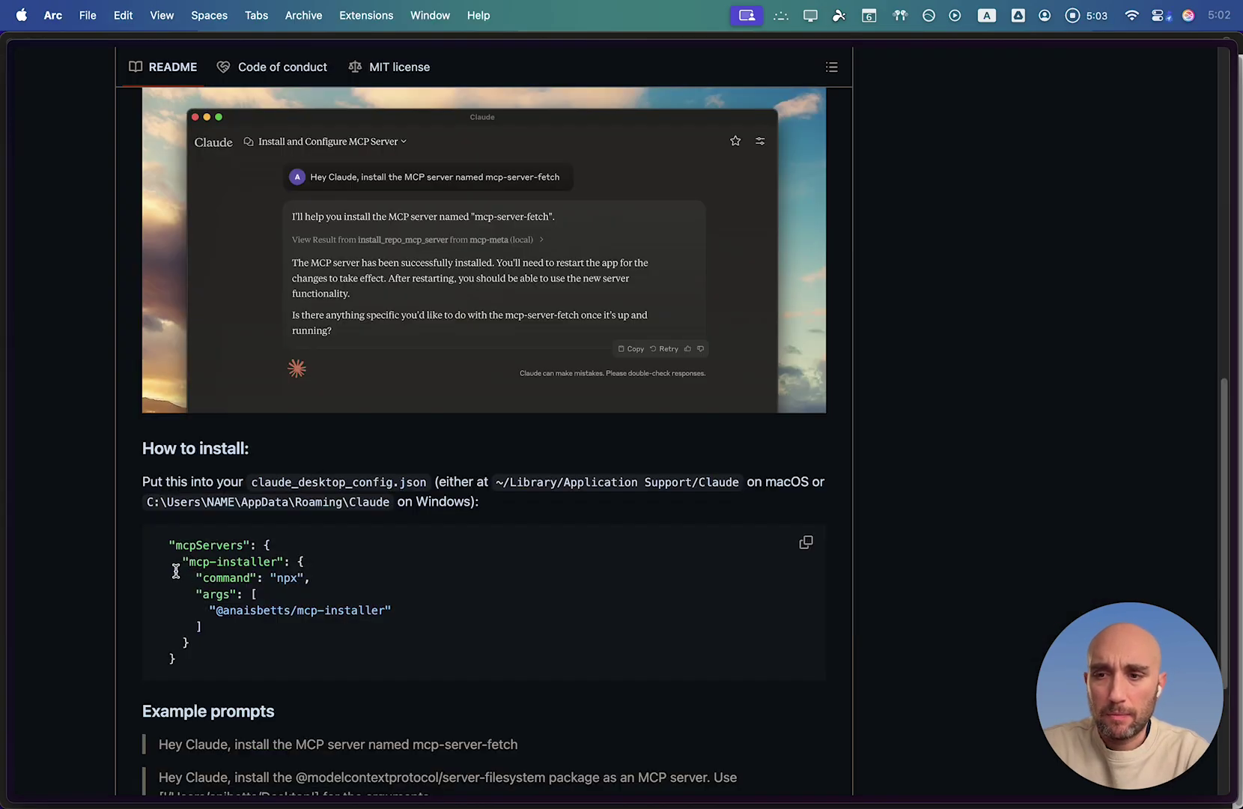
left_click_drag(182, 560, 213, 562)
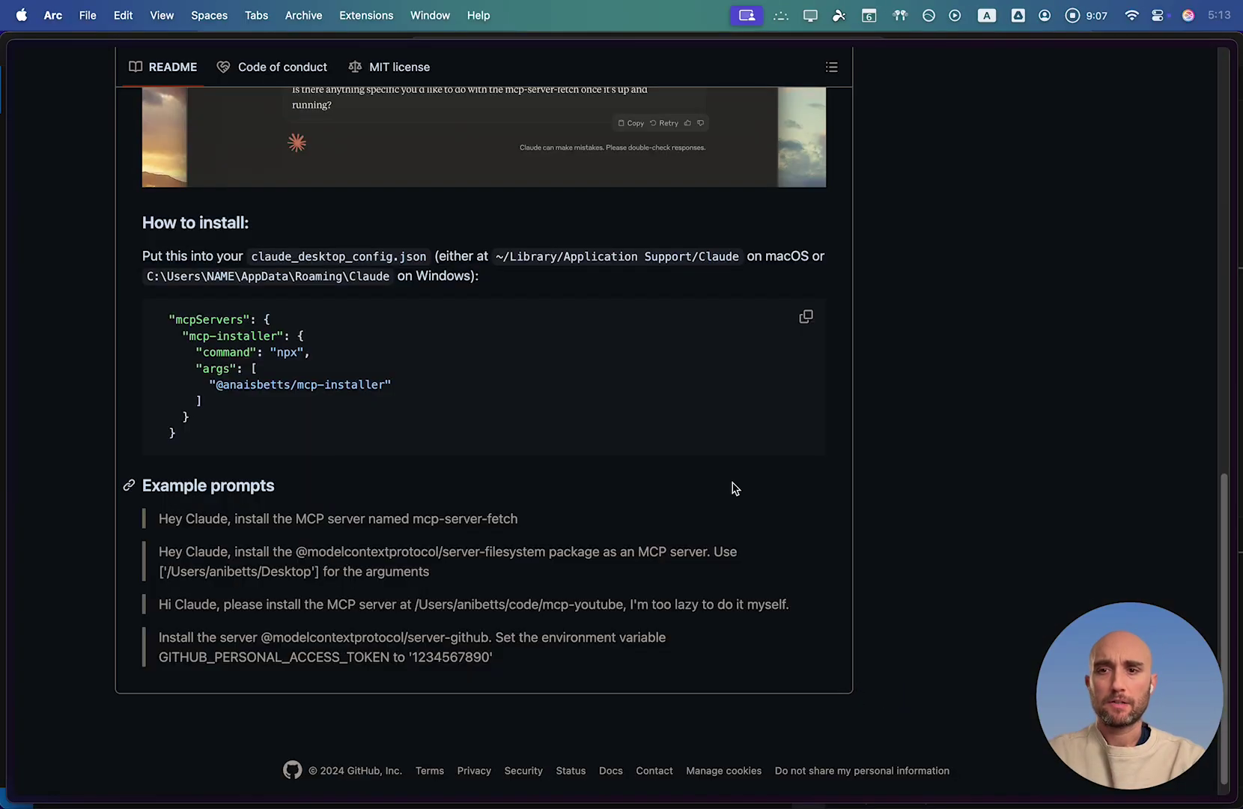
scroll(733, 485, "up", 10)
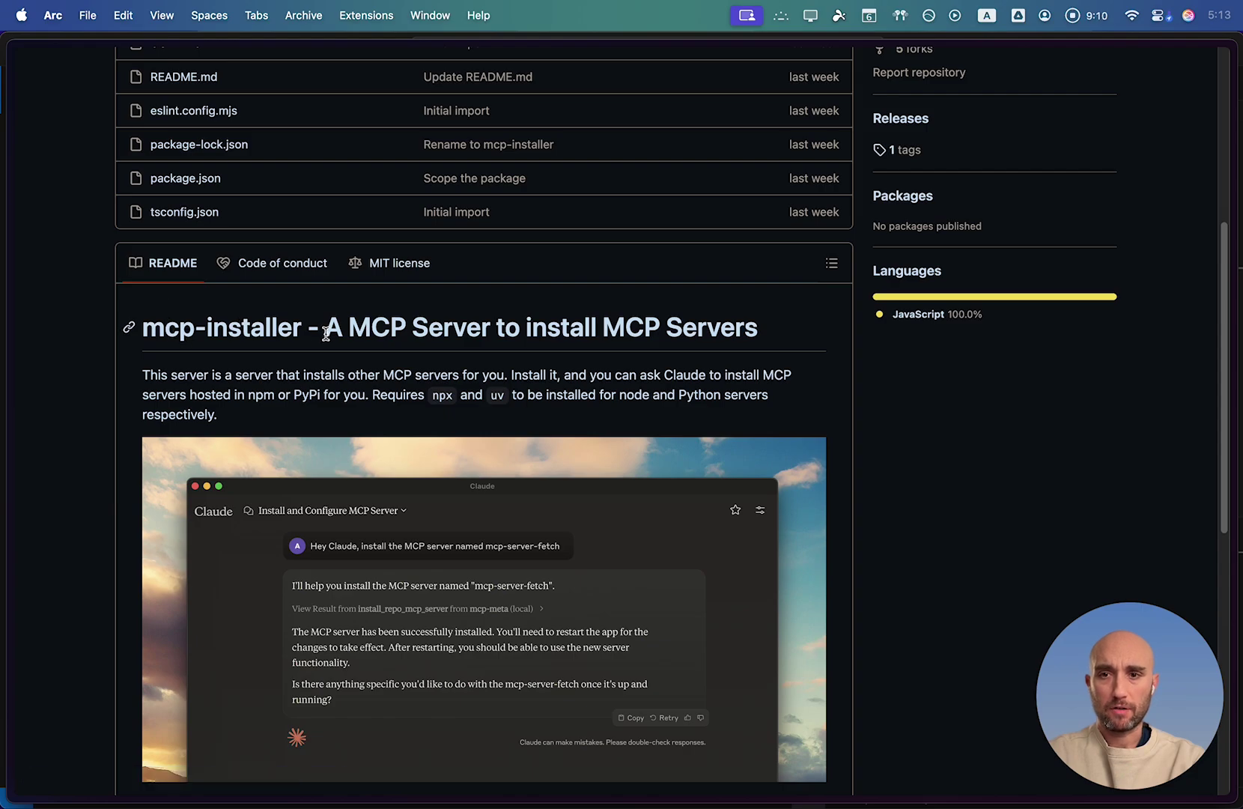
scroll(424, 390, "down", 3)
scroll(424, 390, "down", 10)
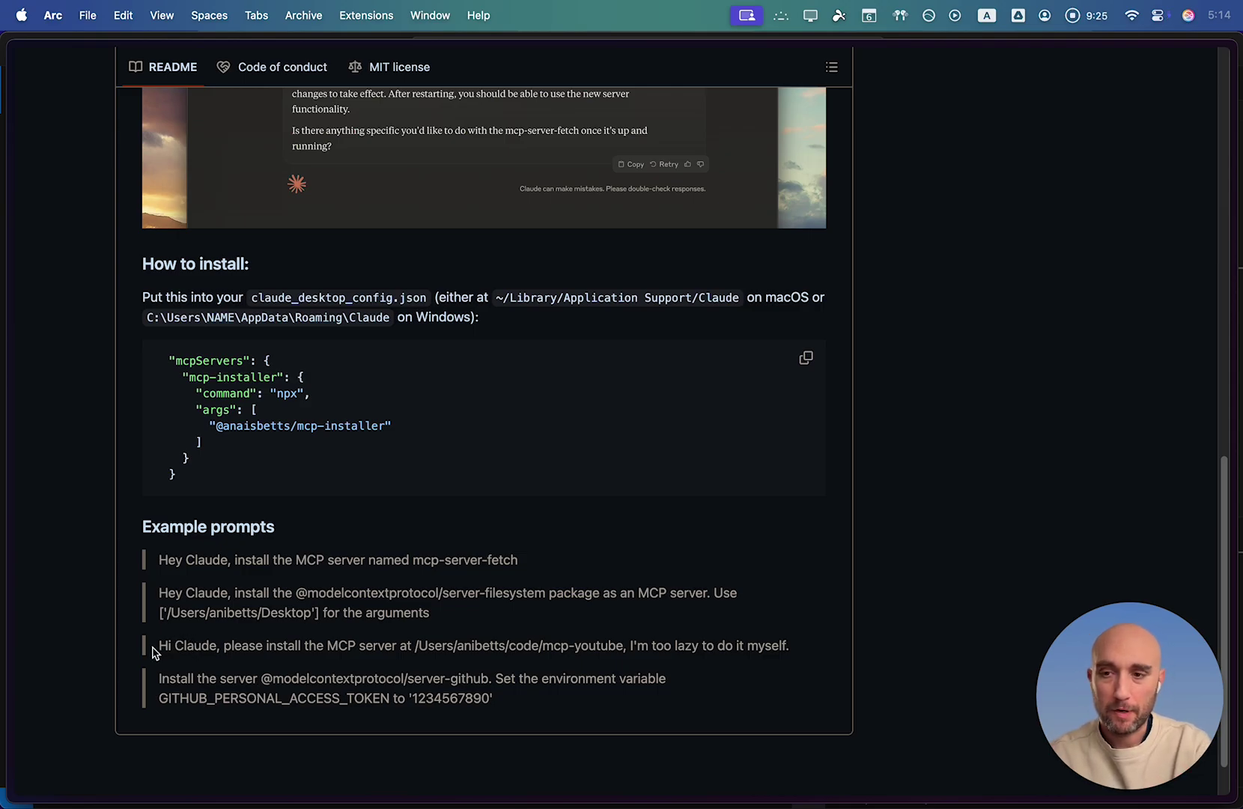
Send Claude the README's example prompt for installing the mcp-youtube server from a local path, and allow the mcp-installer tool for this chat.
left_click_drag(155, 647, 786, 647)
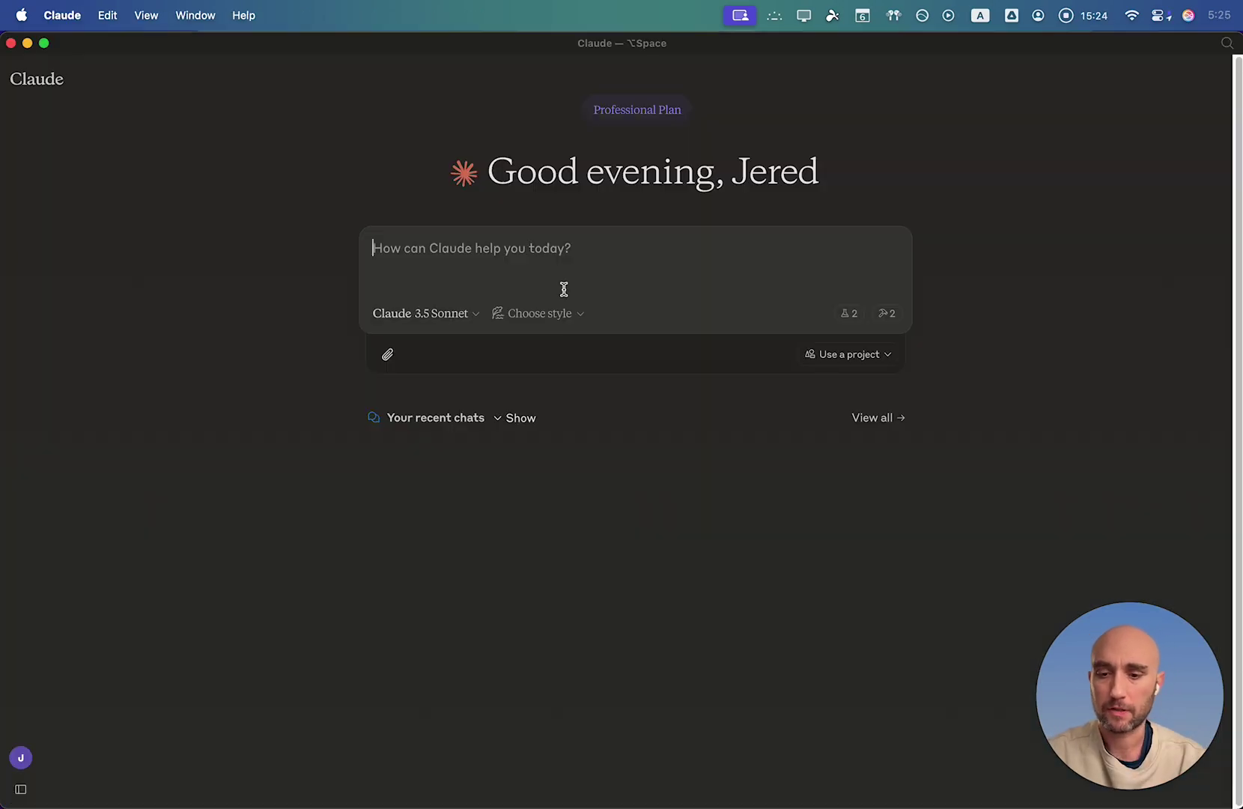
type("Hi Claude, please install the MCP server at /Users/anibetts/code/mcp-youtube, I'm too lazy to do it myself")
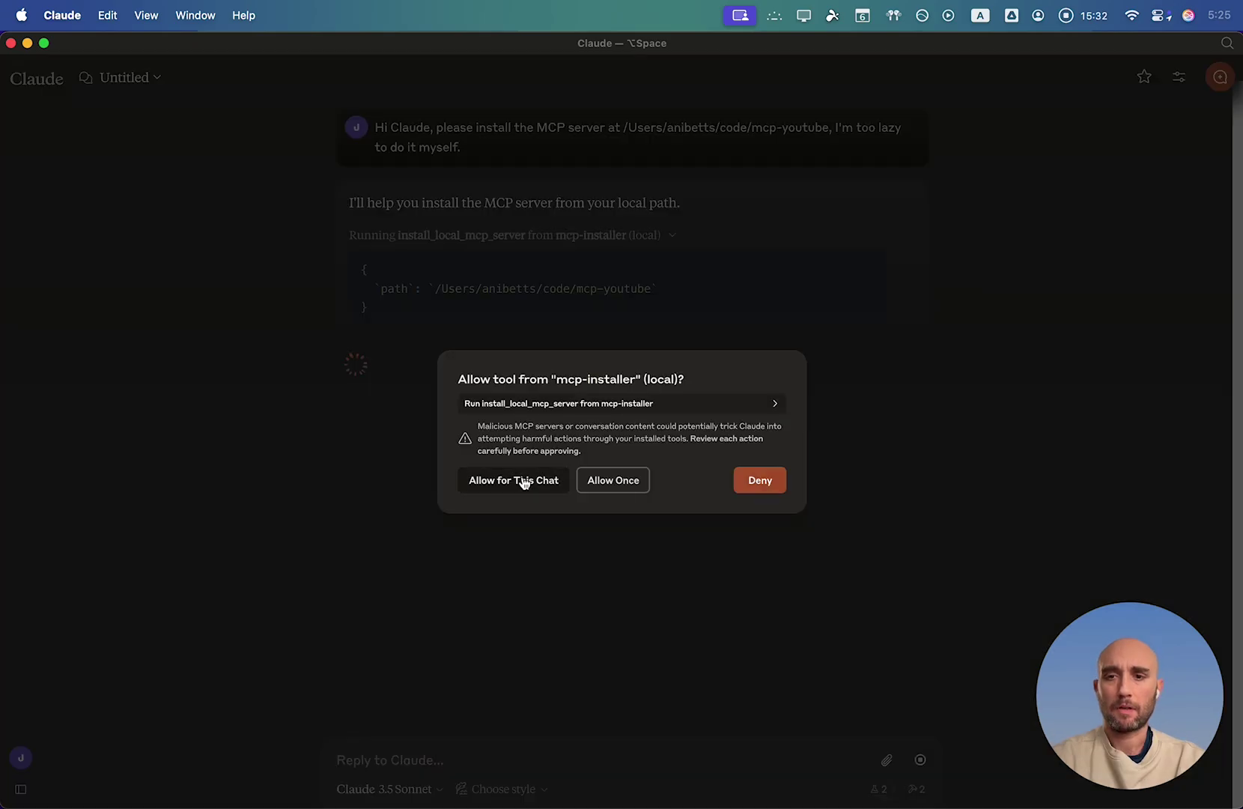
left_click(523, 483)
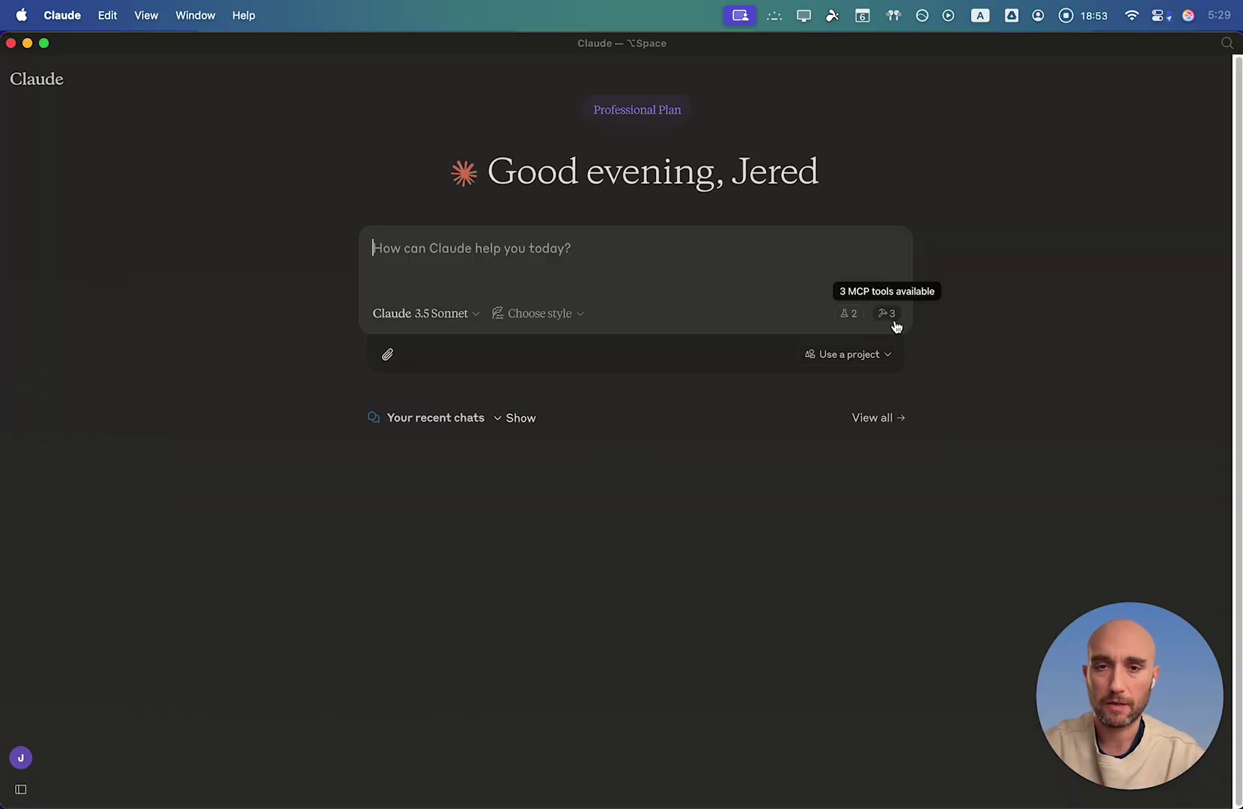
Check Claude's available MCP tools, and allow the mcp-youtube download tool for the subtitle-download chat.
left_click(891, 320)
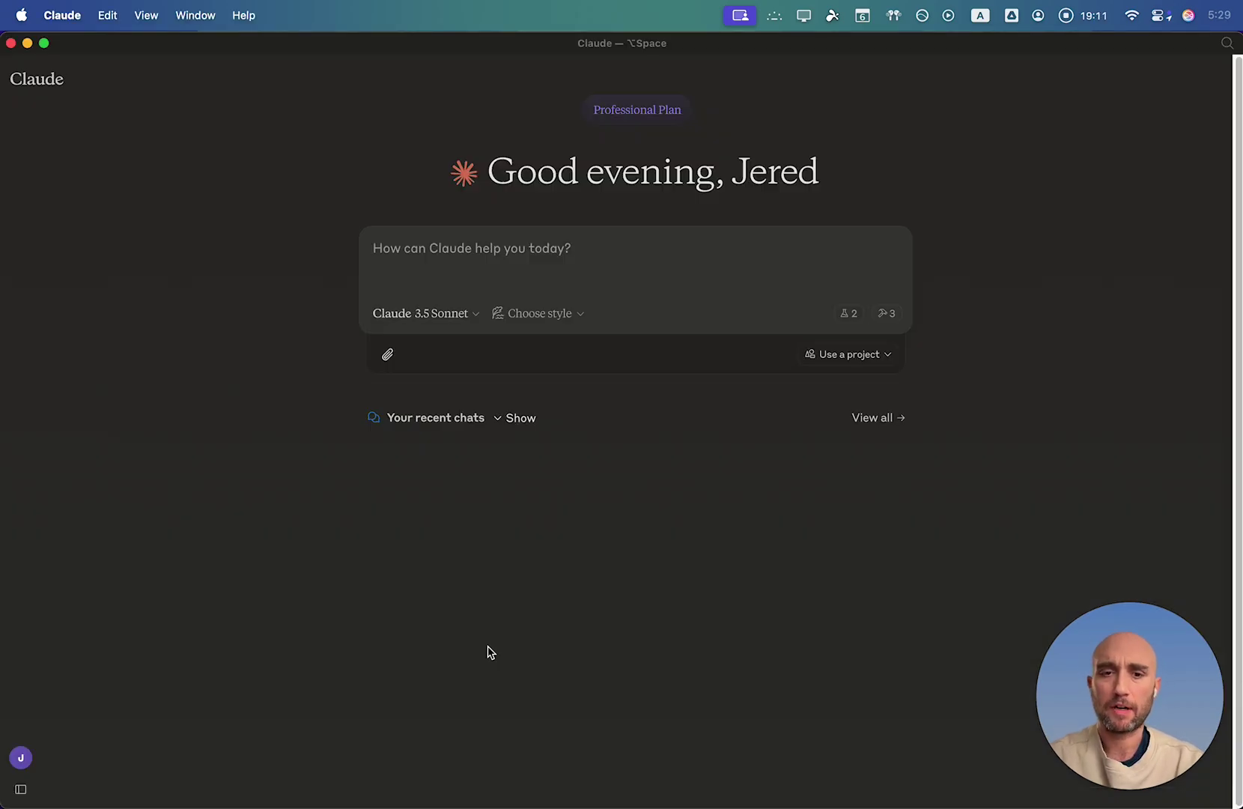
key("super+Tab")
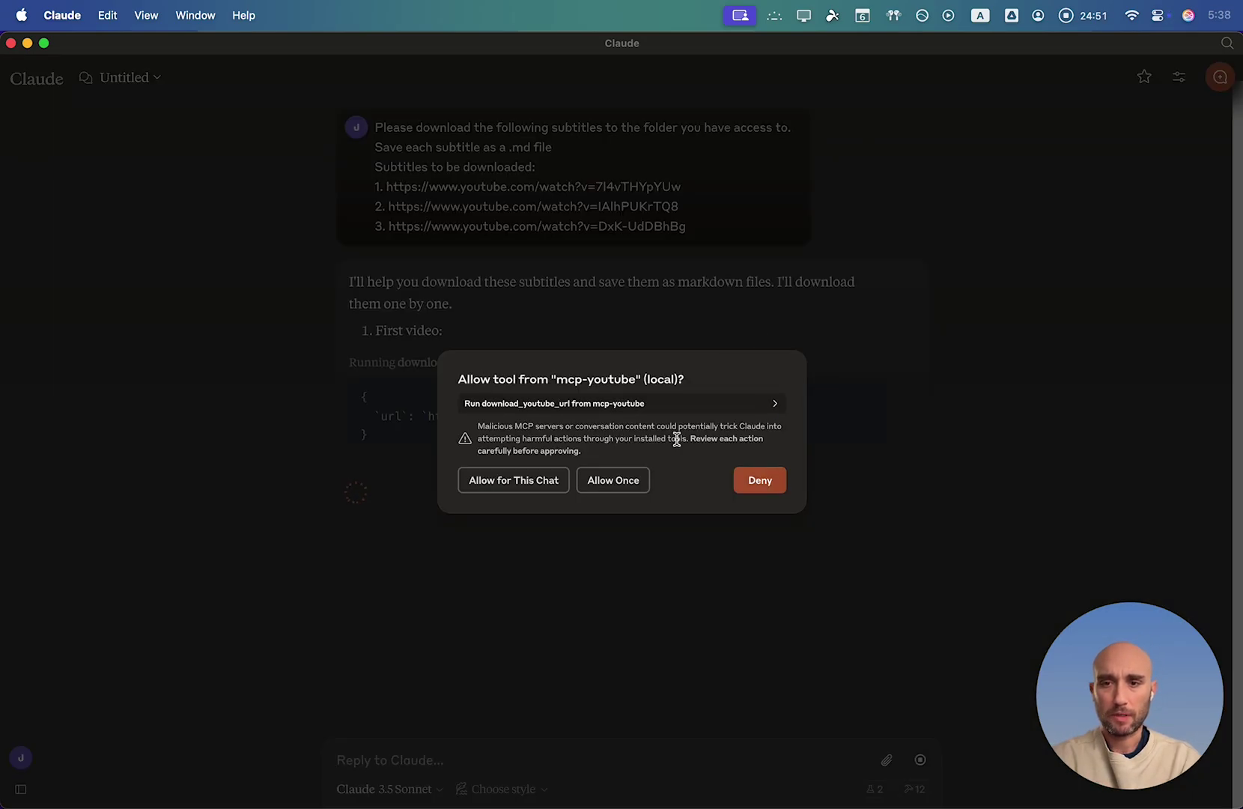
left_click(544, 478)
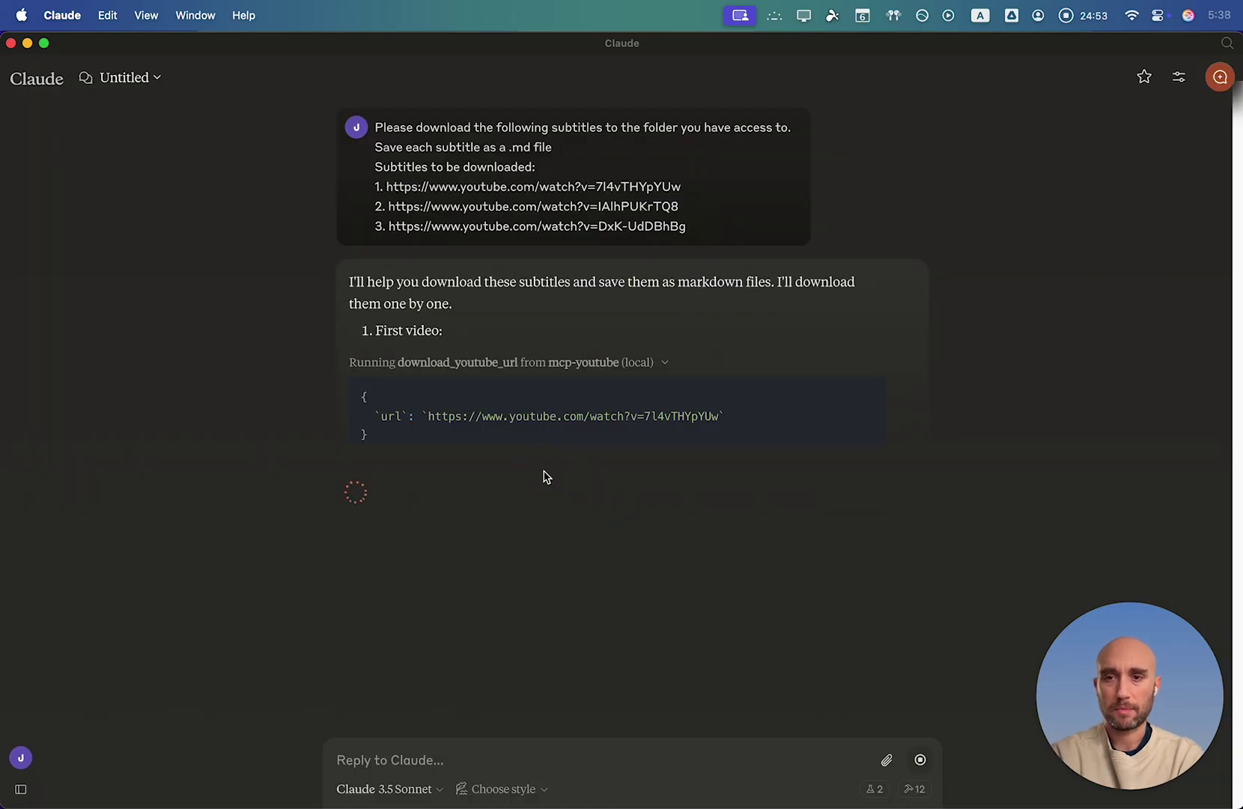
Open the My YT scripts folder on the Desktop in Finder and preview the saved markdown files.
left_click(1210, 70)
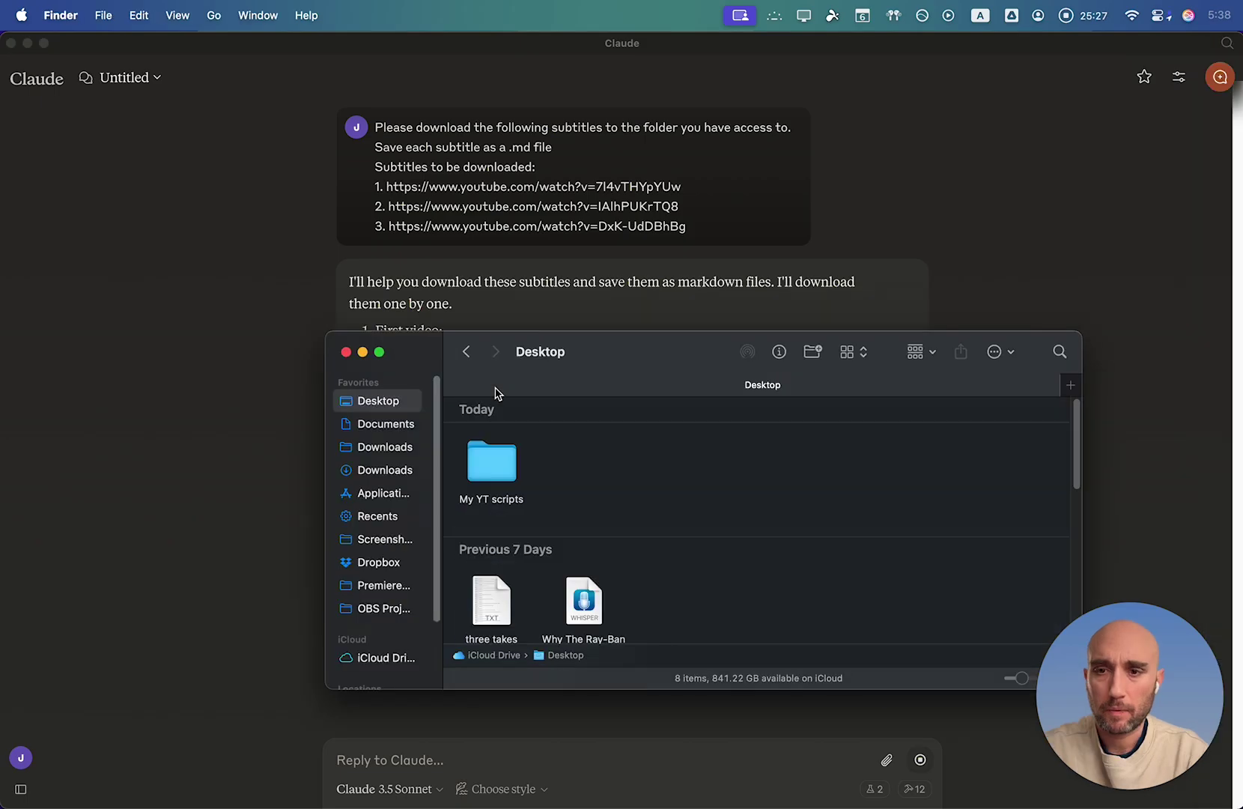
double_click(517, 466)
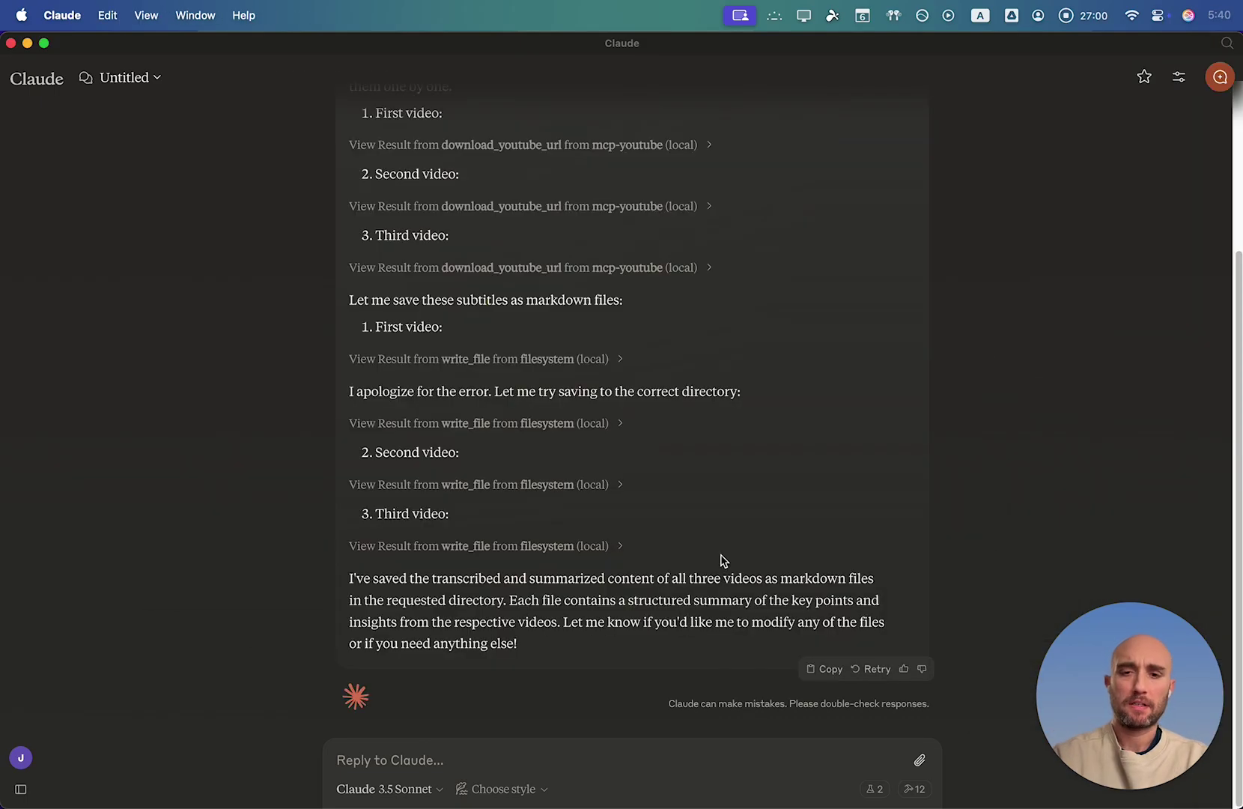
key("super+Tab")
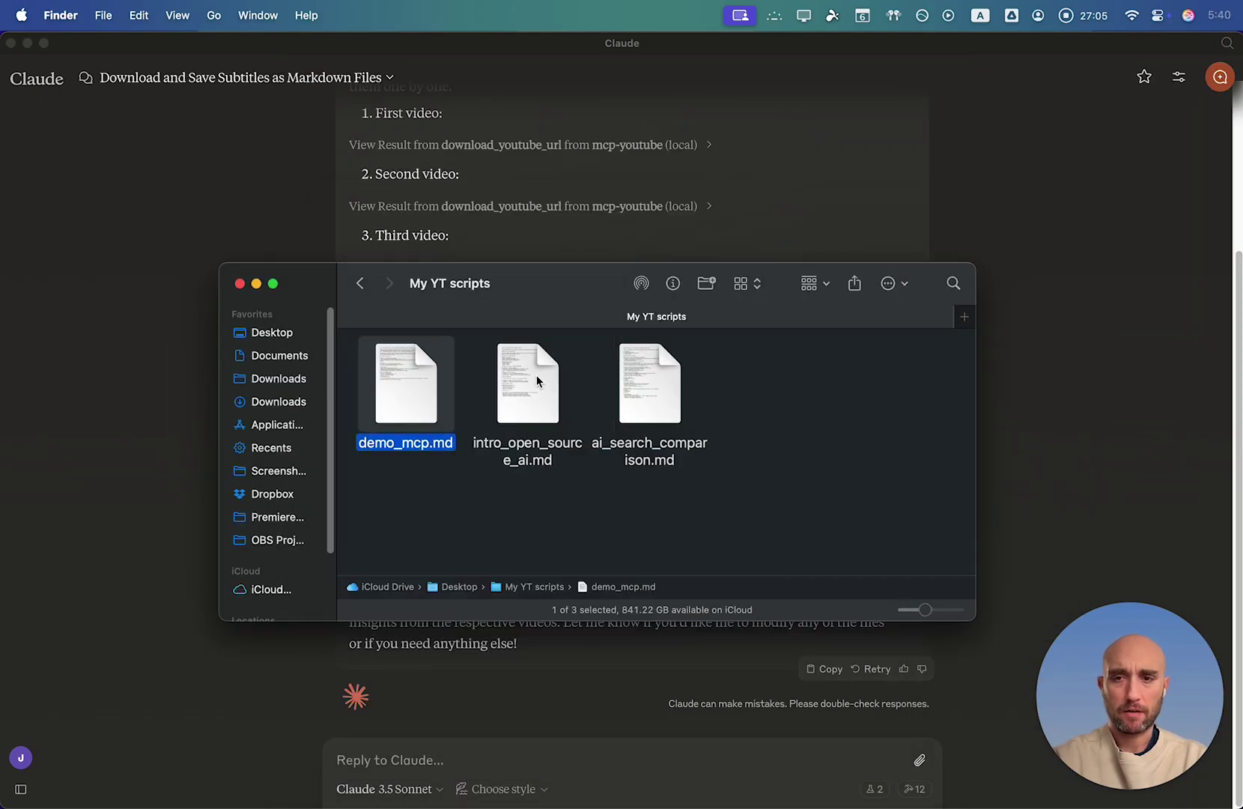
left_click(536, 375)
key("space")
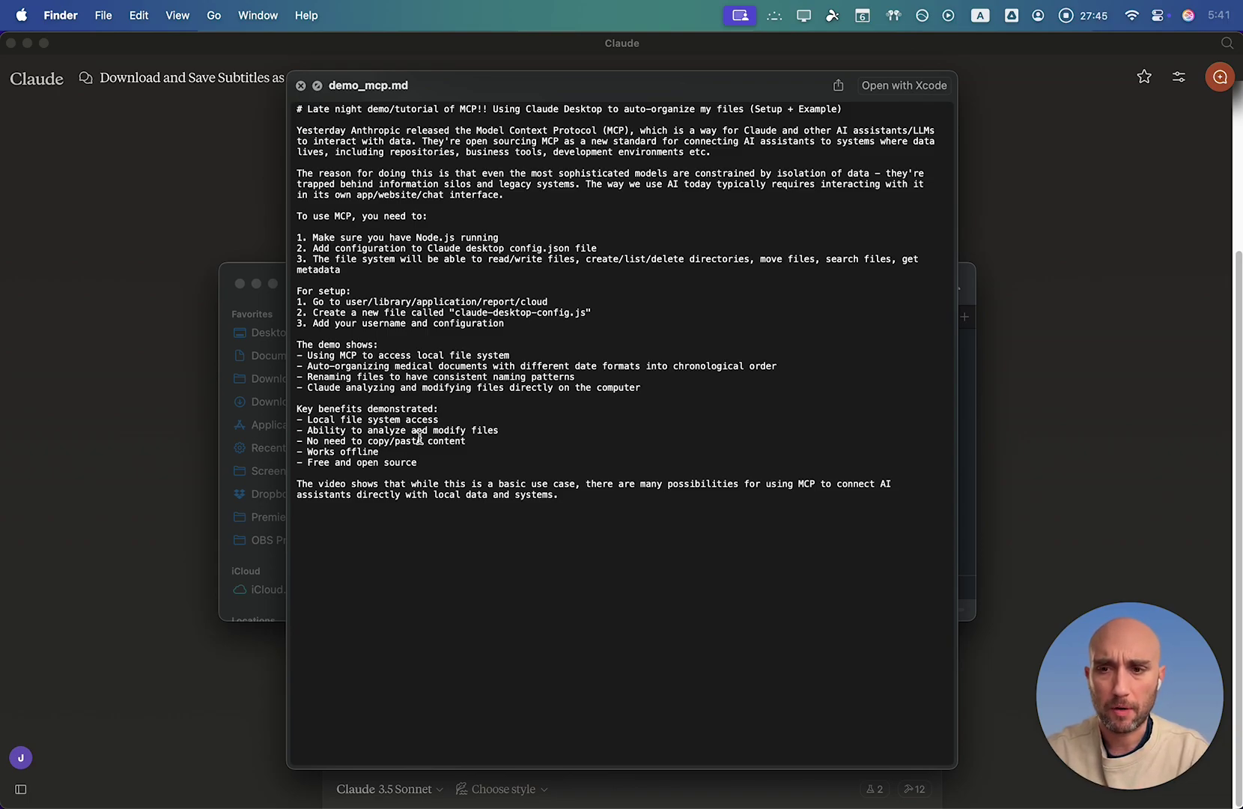
Tell Claude that the entire transcript from each video should be saved, not a summary of each.
left_click(360, 755)
type("ok but i wanted the entire transcript from each video saved, not a summary of each")
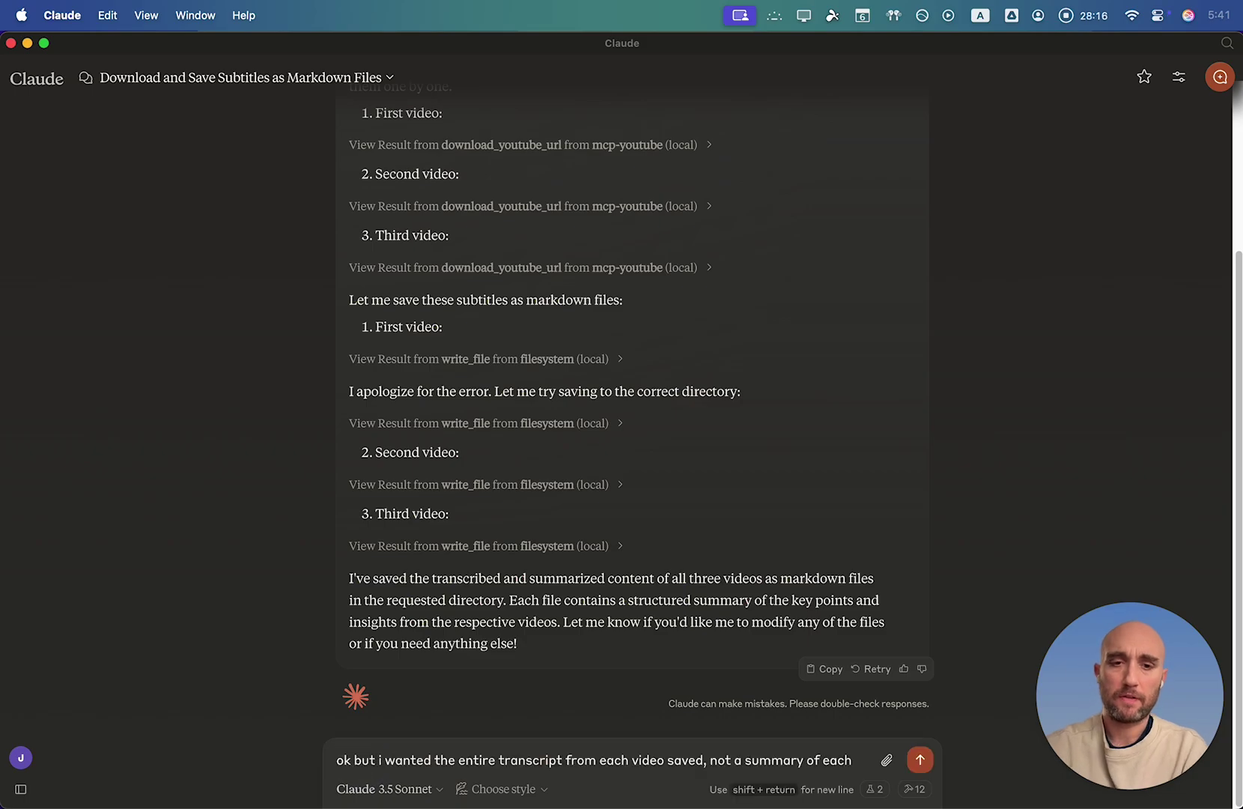
key("Return")
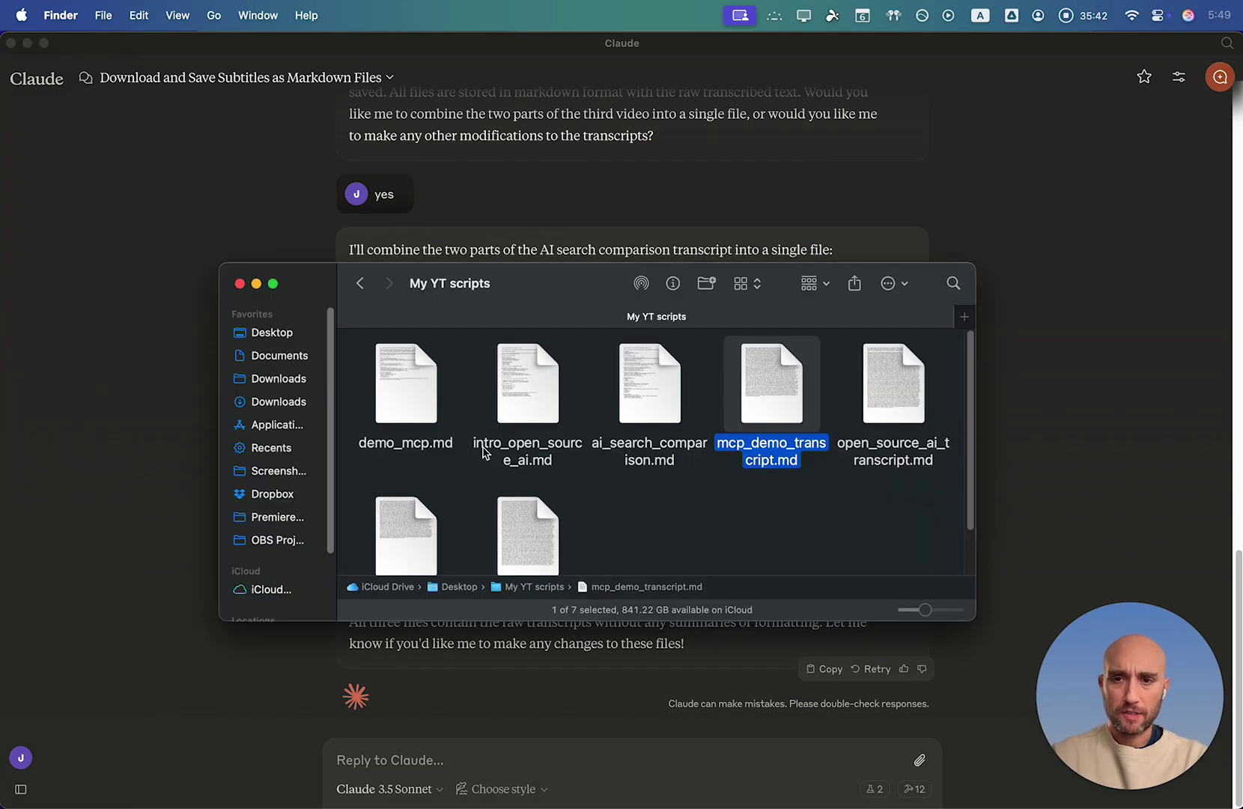
Inspect the transcript markdown files in the My YT scripts folder, including both ai_search_comparison transcript files.
left_click_drag(356, 402, 921, 389)
scroll(785, 483, "down", 2)
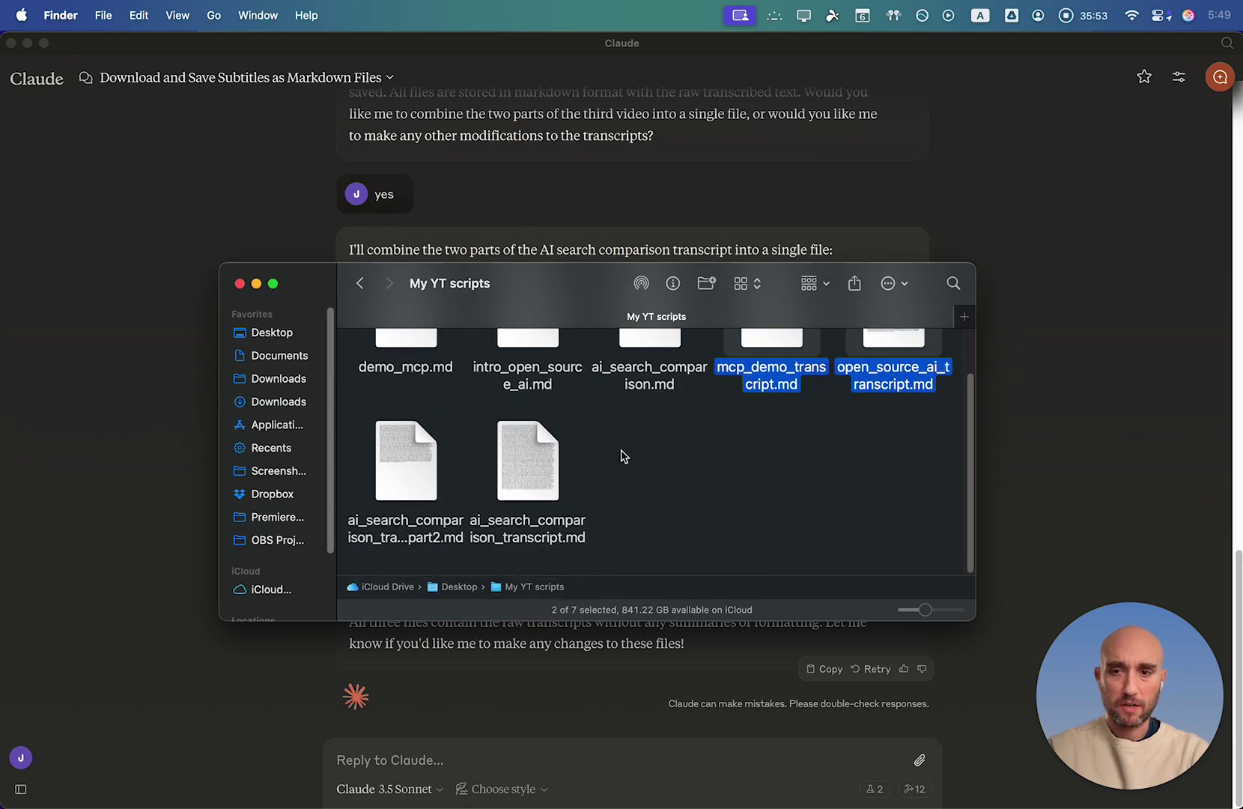
left_click_drag(620, 456, 374, 442)
left_click(729, 519)
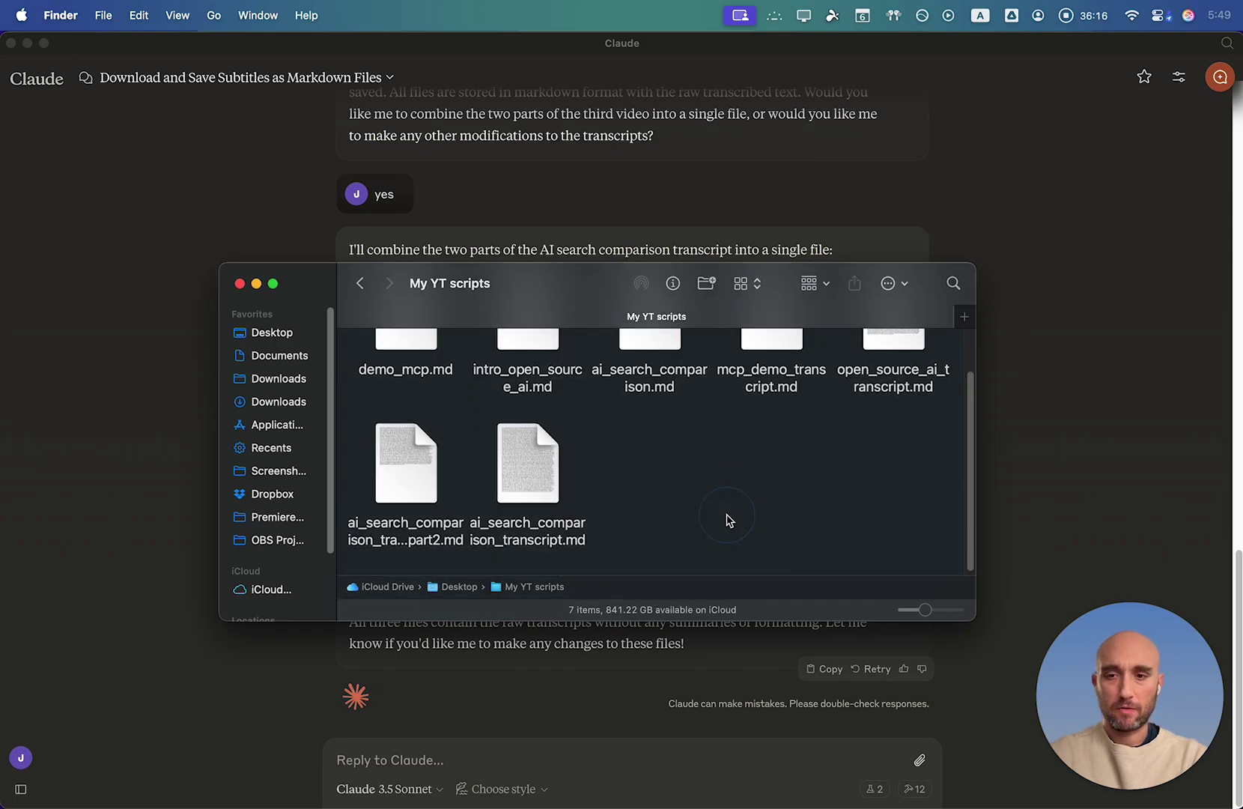
scroll(543, 528, "down", 1)
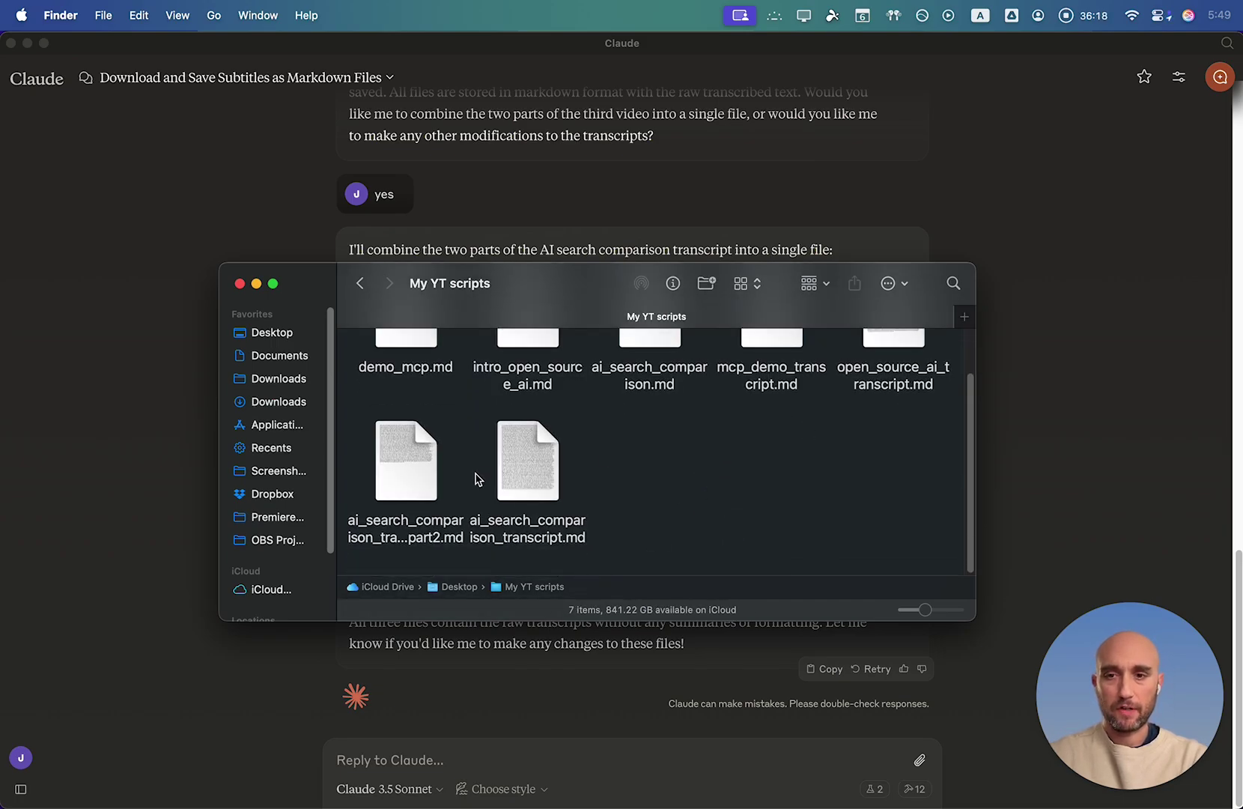